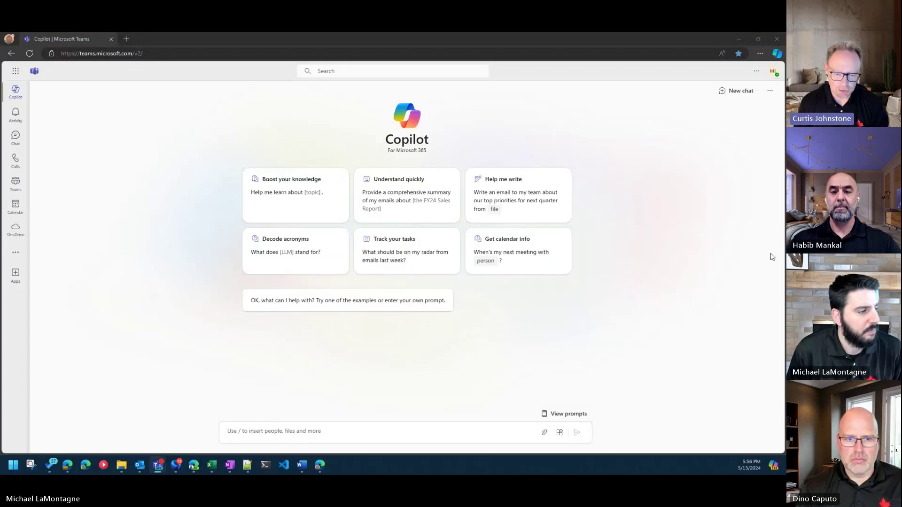
# Open the full Copilot Lab prompt collection and load more prompt cards.
pyautogui.click(569, 415)
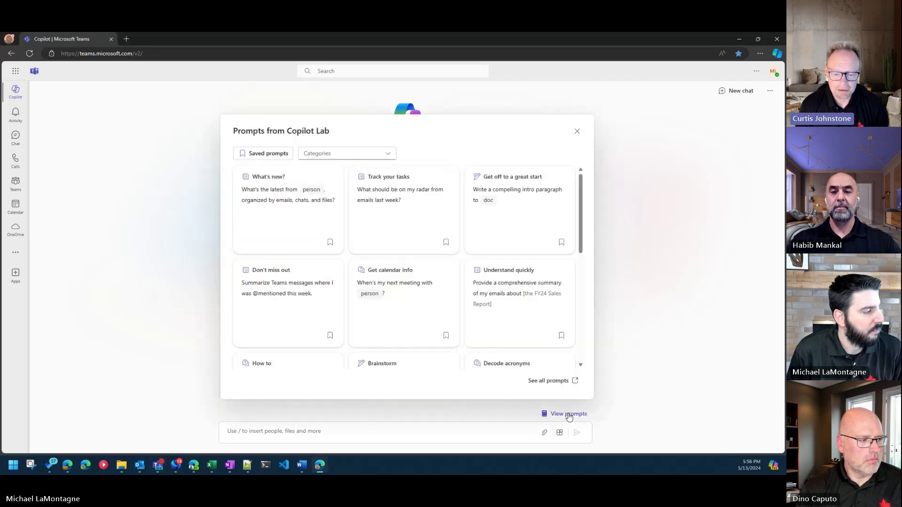
pyautogui.click(532, 381)
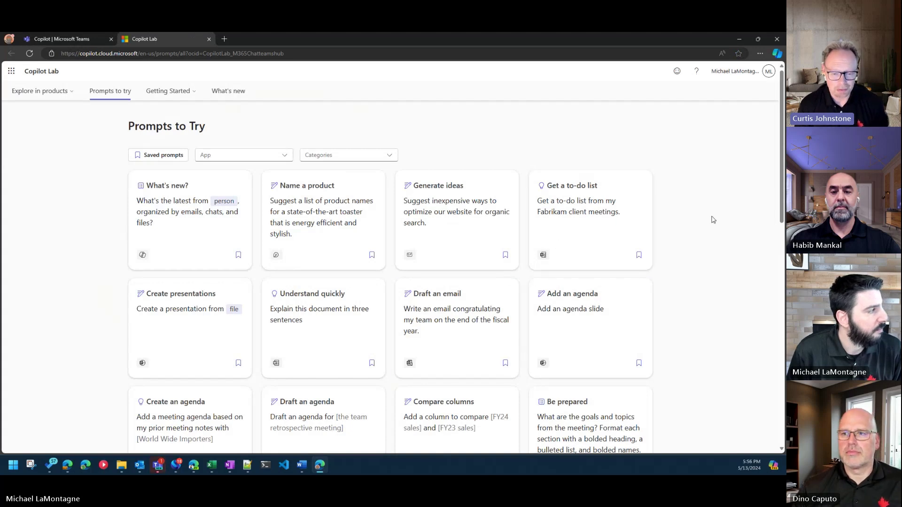
pyautogui.scroll(-5, 713, 223)
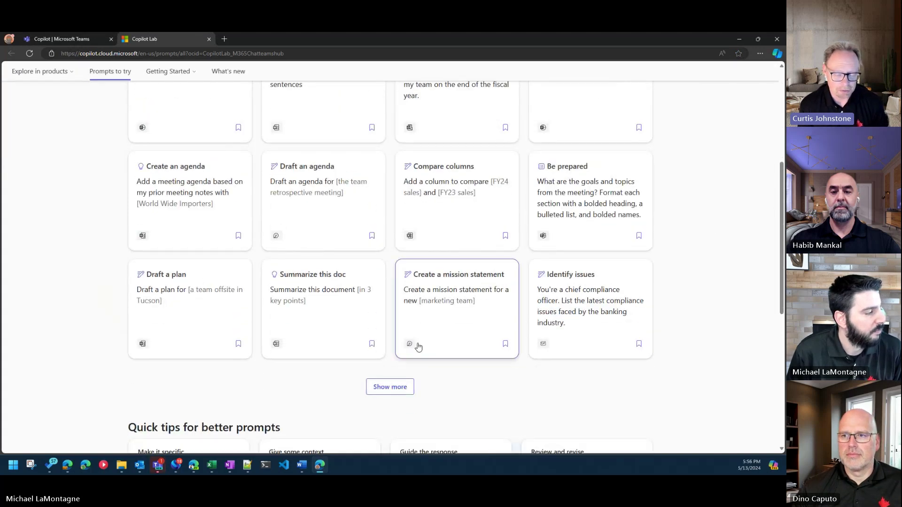
pyautogui.click(385, 386)
pyautogui.scroll(1, 724, 248)
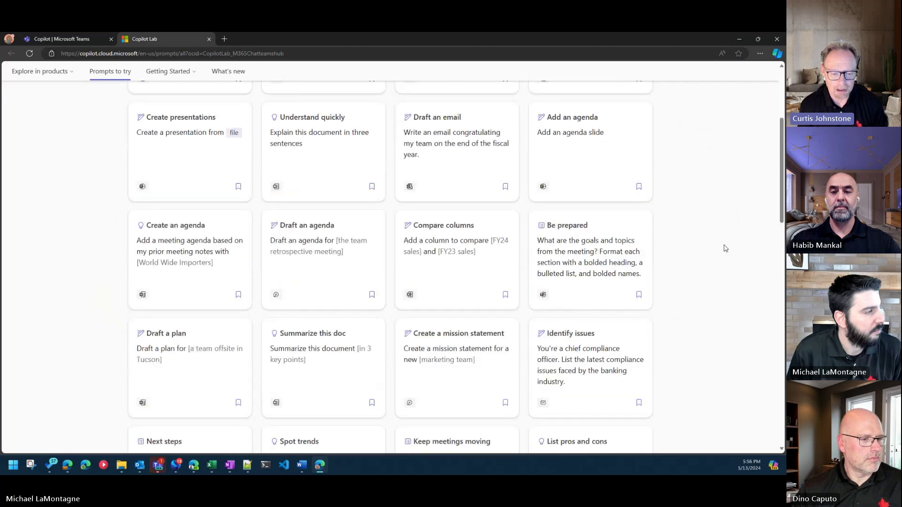
pyautogui.scroll(4, 725, 248)
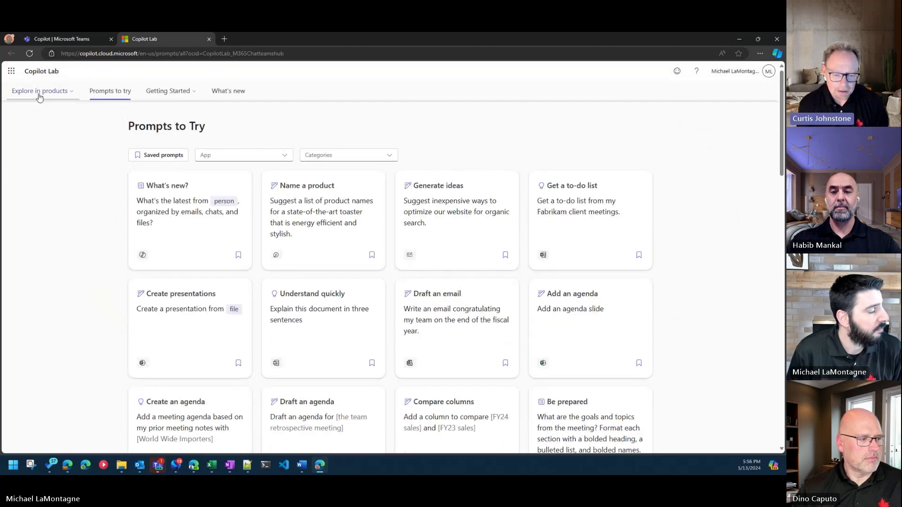
# Browse the Copilot in Teams page, then bookmark the What's new? prompt on Prompts to Try.
pyautogui.click(40, 97)
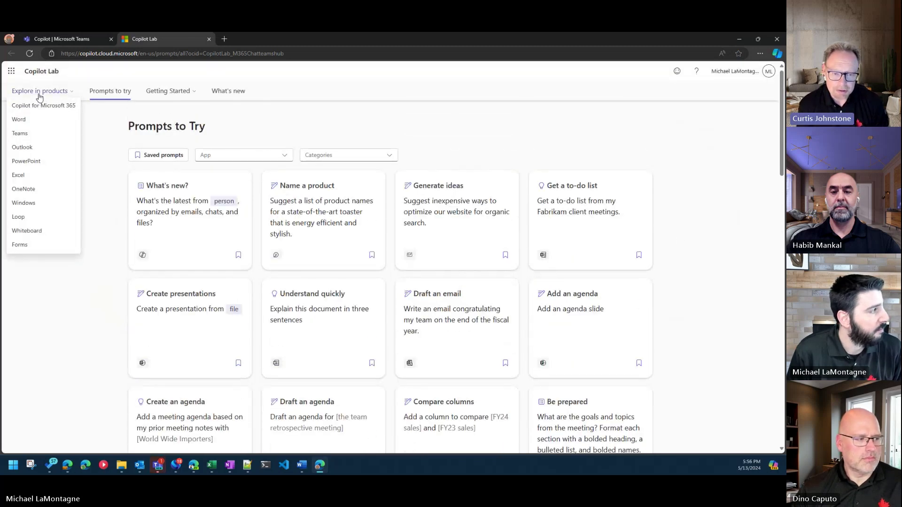
pyautogui.click(61, 141)
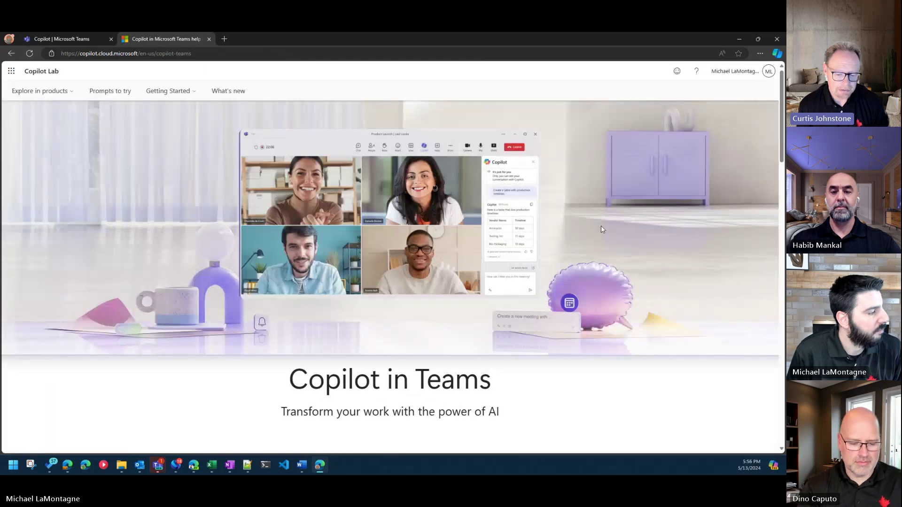
pyautogui.scroll(-5, 494, 219)
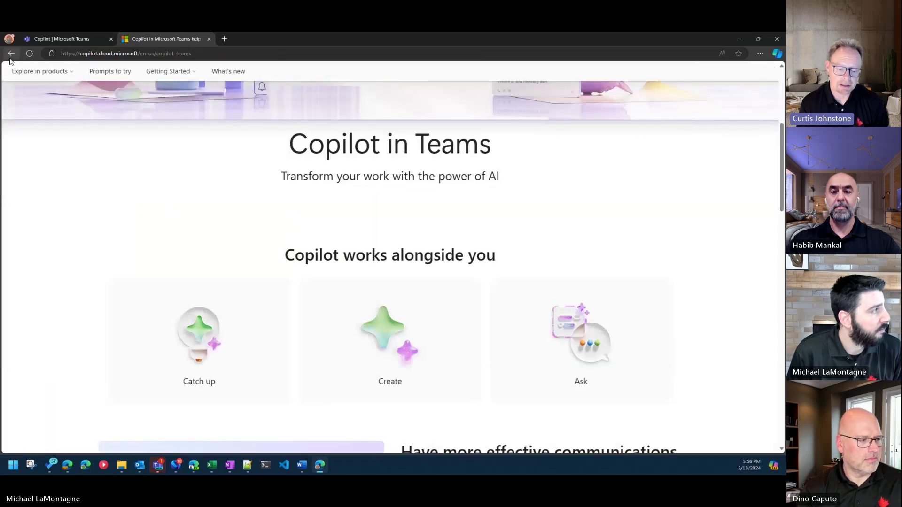
pyautogui.click(11, 54)
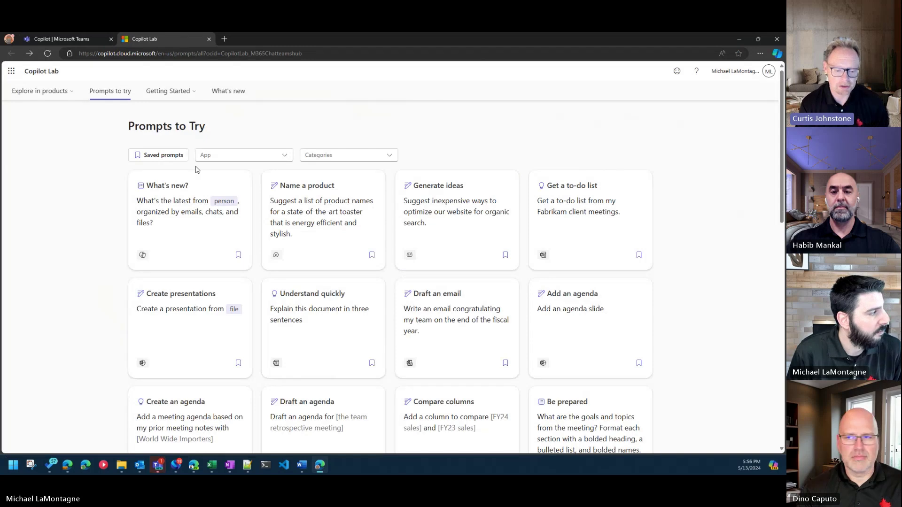
pyautogui.click(238, 255)
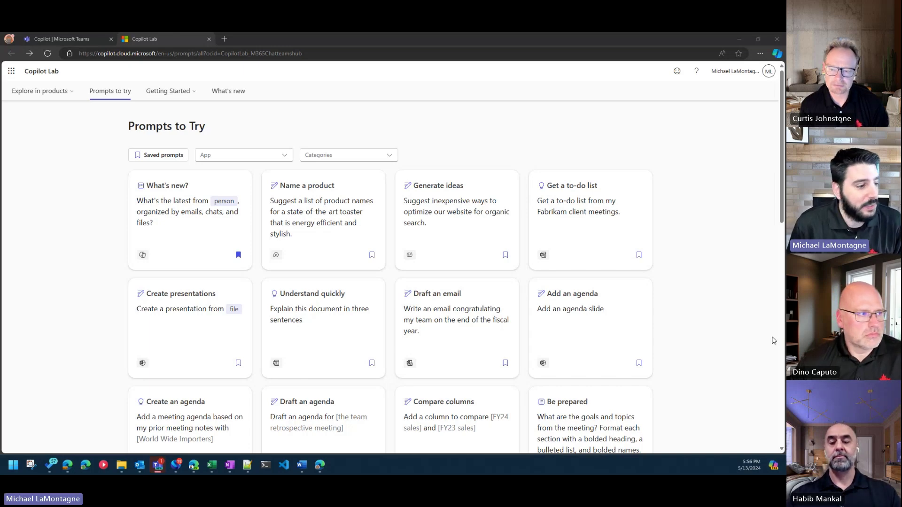
# Back in Teams, close and reopen the Prompts from Copilot Lab gallery, scrolling its cards.
pyautogui.click(63, 39)
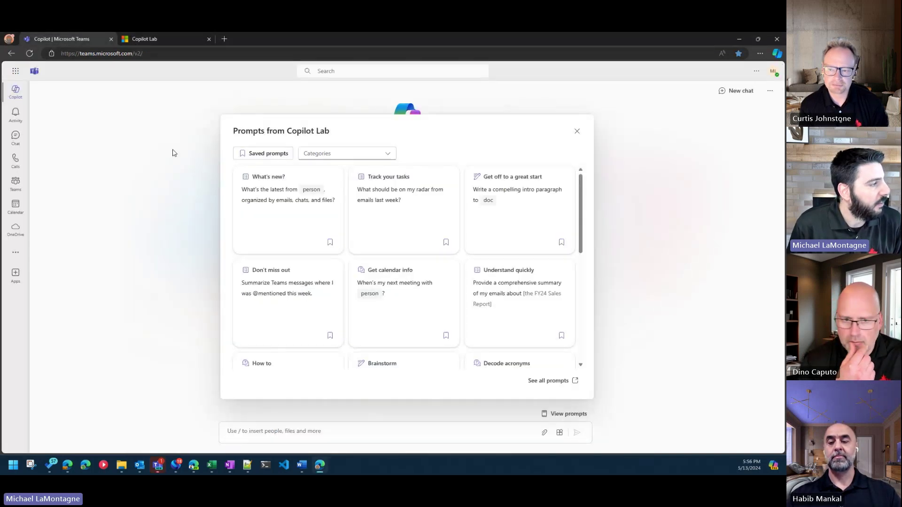
pyautogui.click(577, 131)
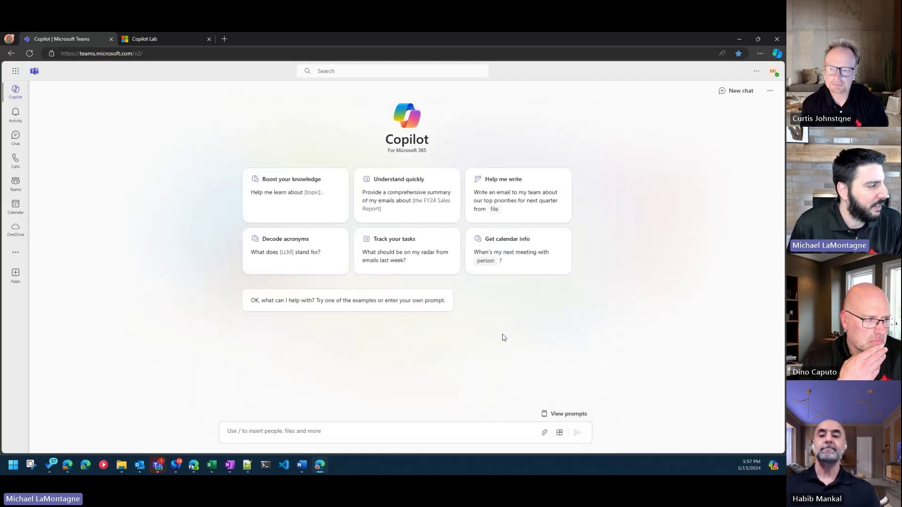
pyautogui.click(581, 414)
pyautogui.scroll(-5, 563, 282)
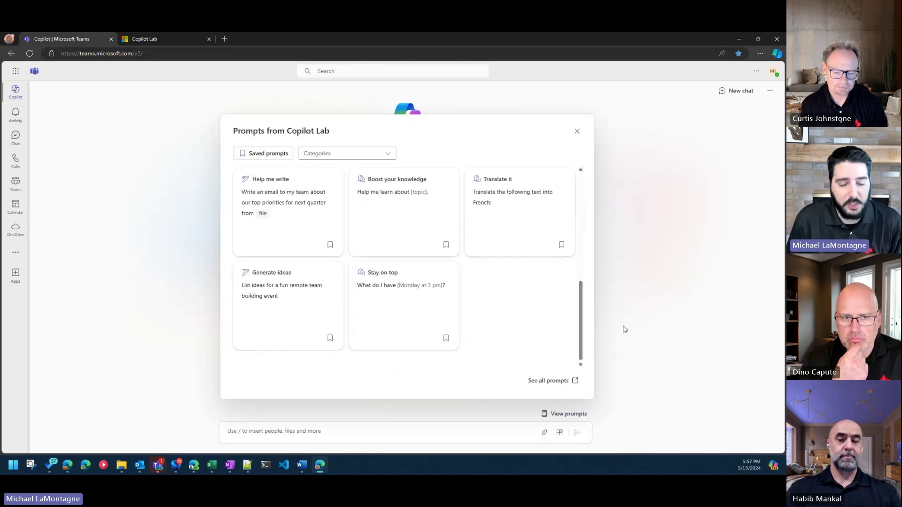
pyautogui.click(578, 133)
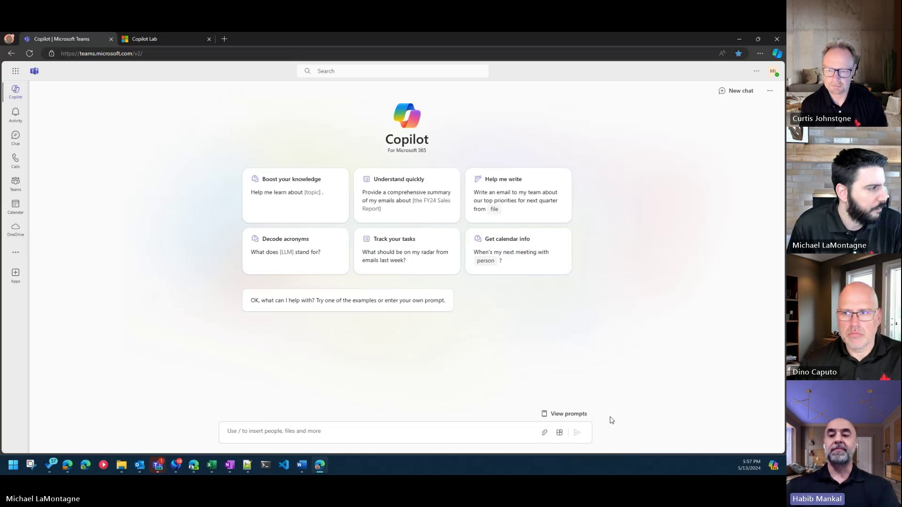
pyautogui.click(579, 419)
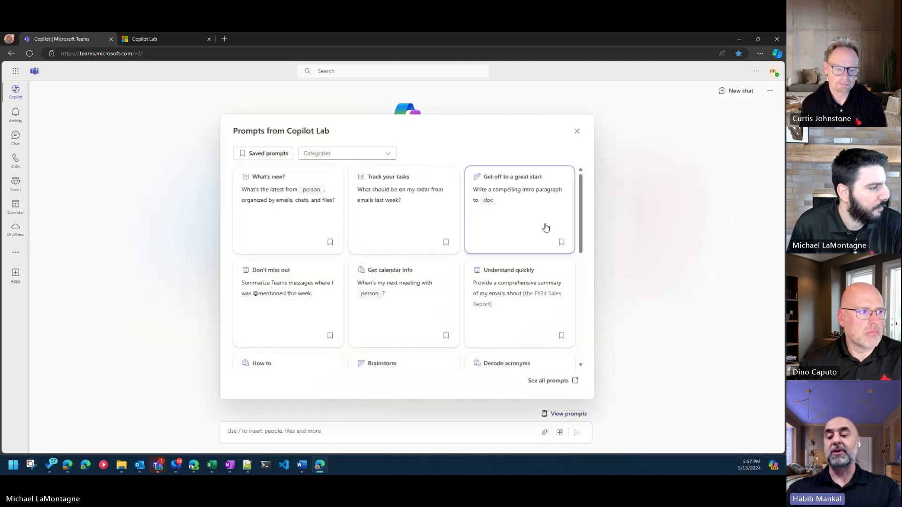
pyautogui.scroll(-5, 545, 228)
# Open all prompts in Copilot Lab and toggle the Saved prompts filter to confirm What's new?
pyautogui.click(558, 380)
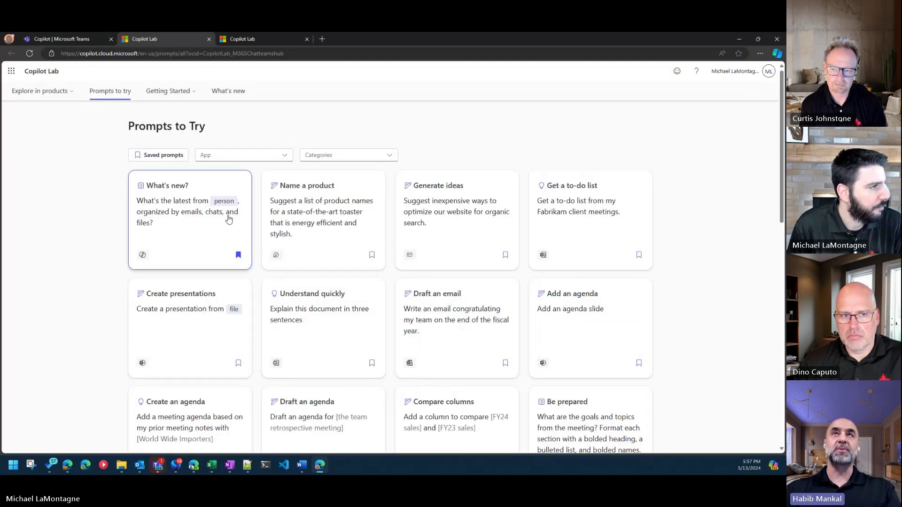
pyautogui.click(173, 159)
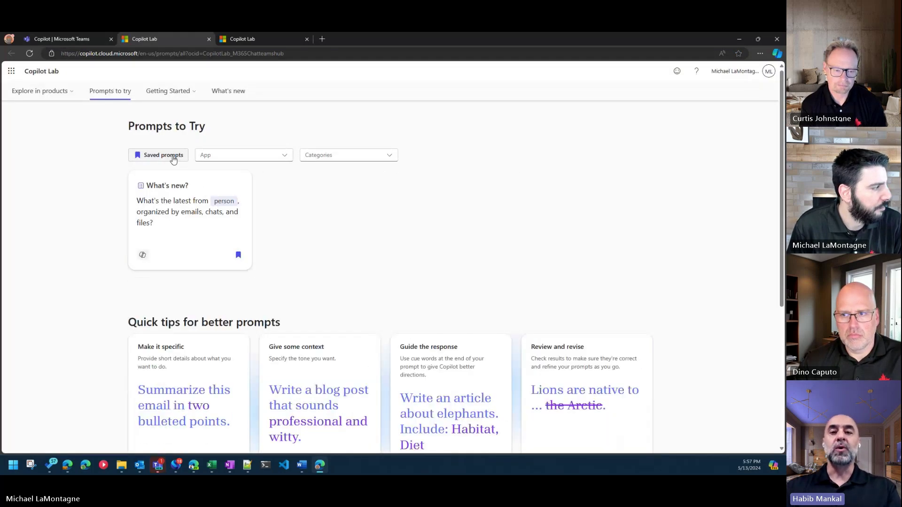
pyautogui.click(173, 160)
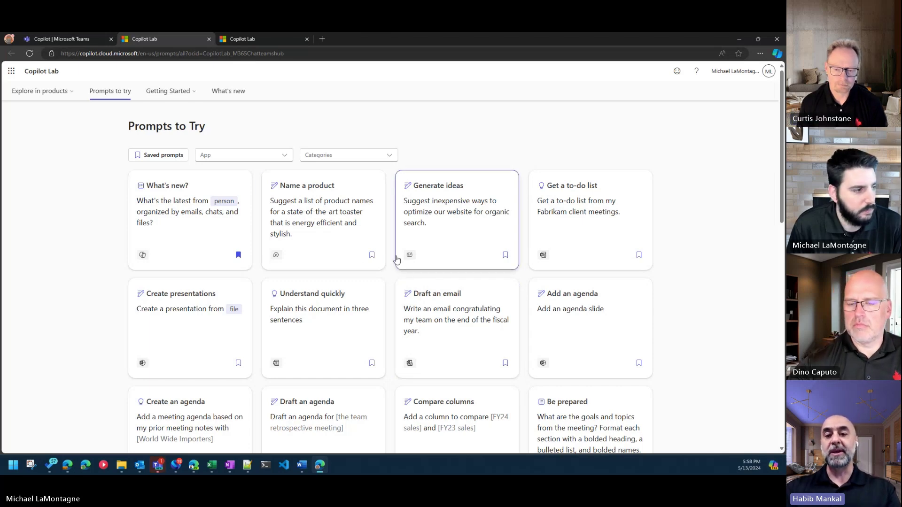
# Return to Teams and close the Prompts from Copilot Lab gallery.
pyautogui.click(81, 40)
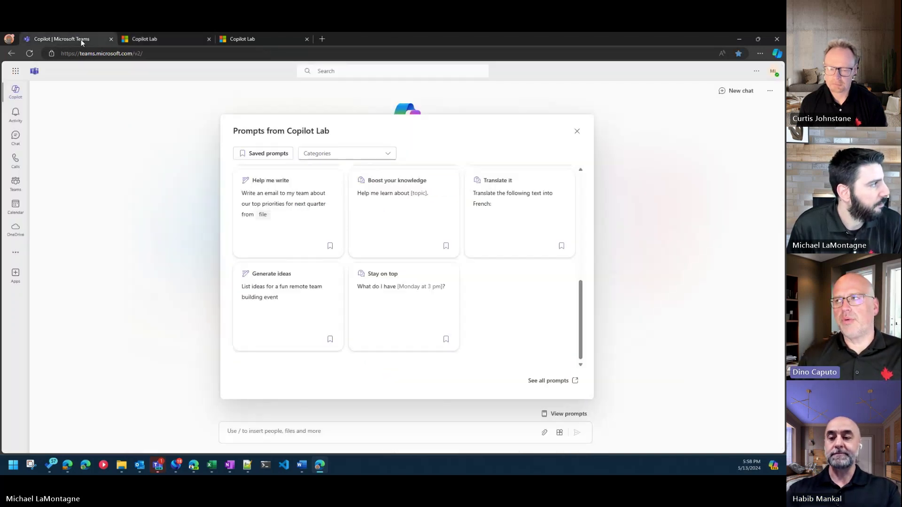
pyautogui.click(576, 132)
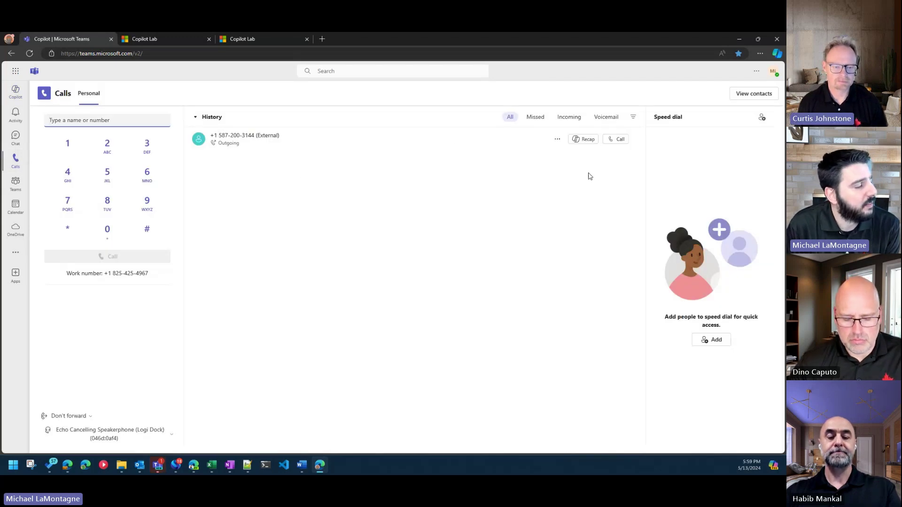
# Open the outgoing external call's details and have Copilot recap it.
pyautogui.click(310, 145)
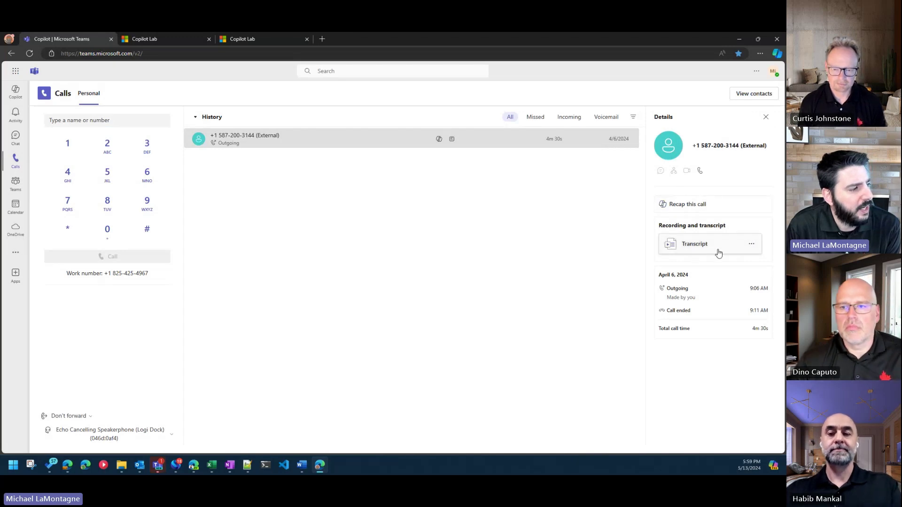
pyautogui.click(687, 205)
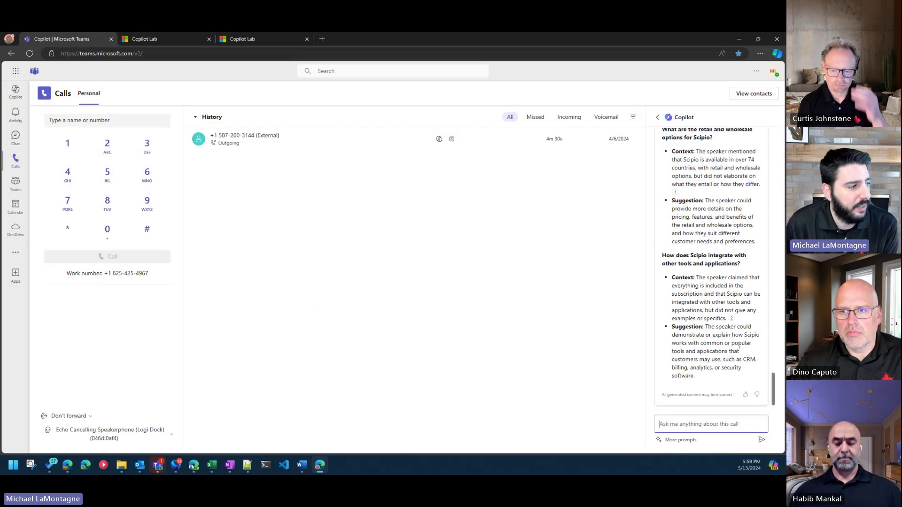
# Ask Copilot 'What questions are unresolved?' from More prompts and review its answers.
pyautogui.scroll(15, 739, 346)
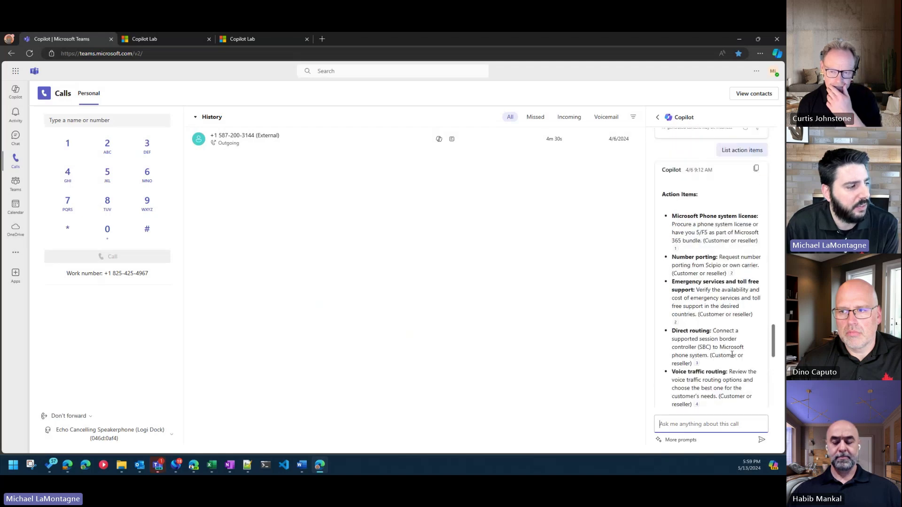
pyautogui.scroll(3, 727, 347)
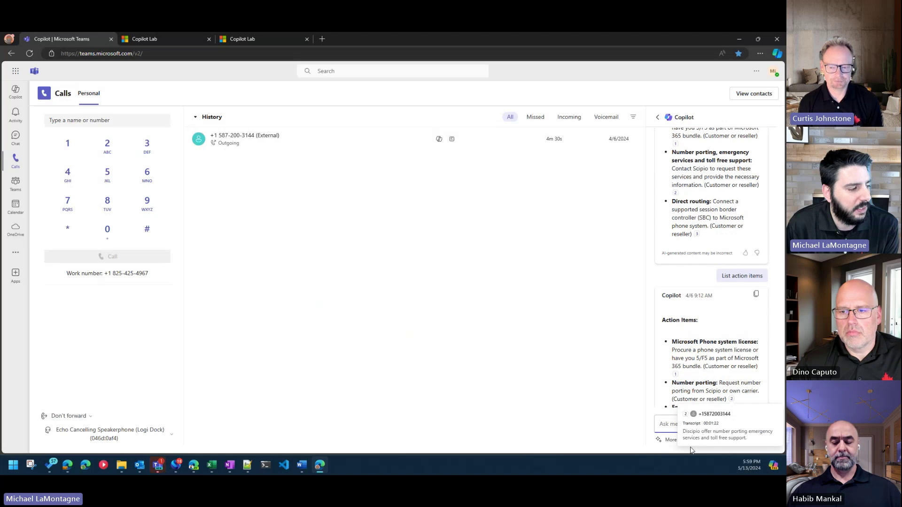
pyautogui.click(670, 440)
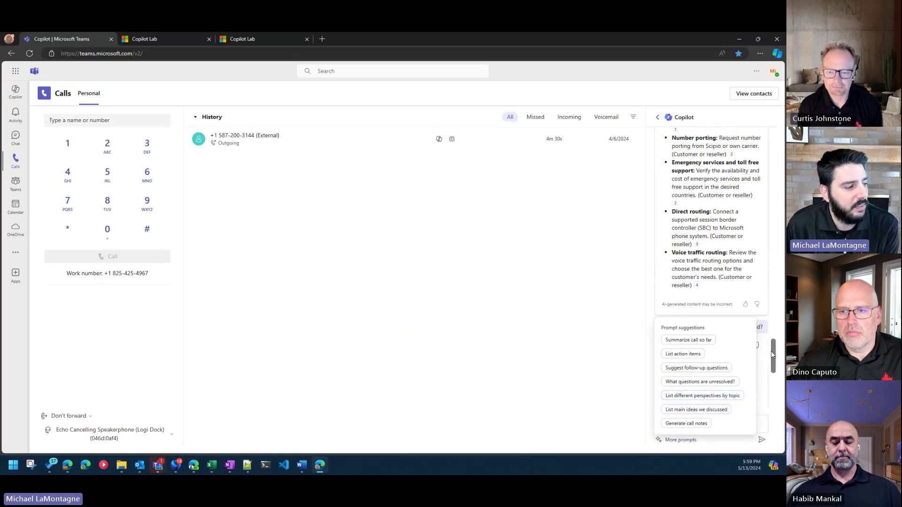
pyautogui.click(700, 381)
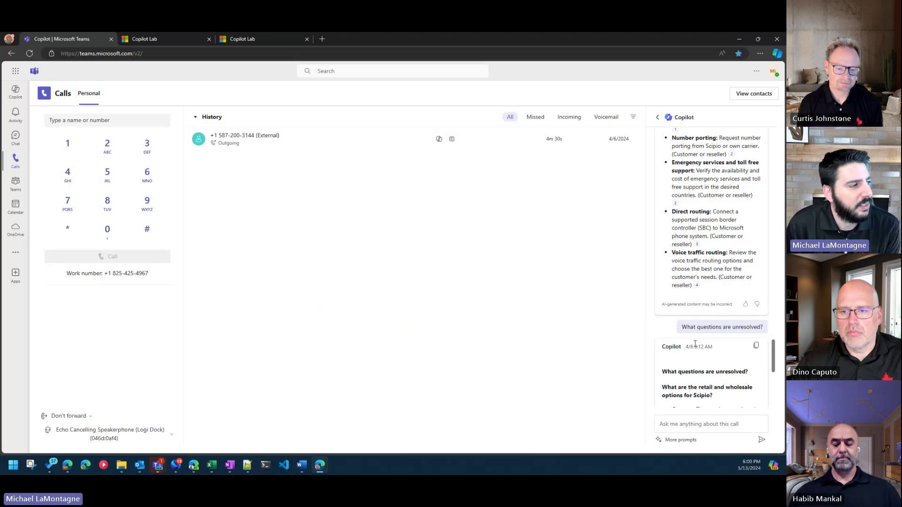
pyautogui.scroll(4, 699, 368)
pyautogui.scroll(2, 699, 368)
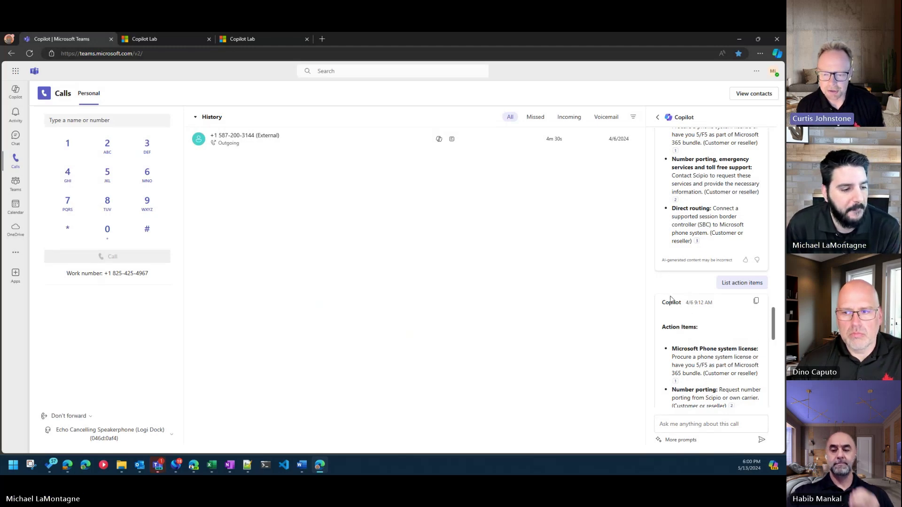
pyautogui.scroll(-4, 714, 328)
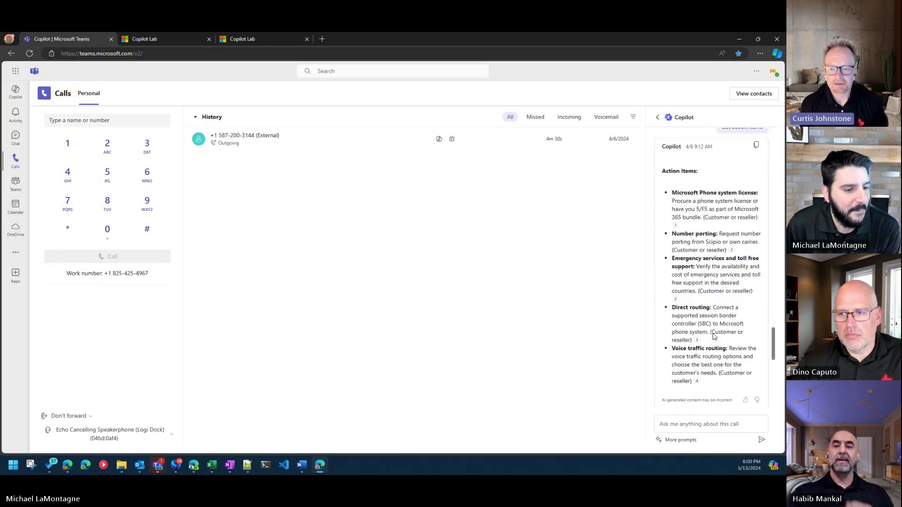
pyautogui.scroll(-3, 715, 329)
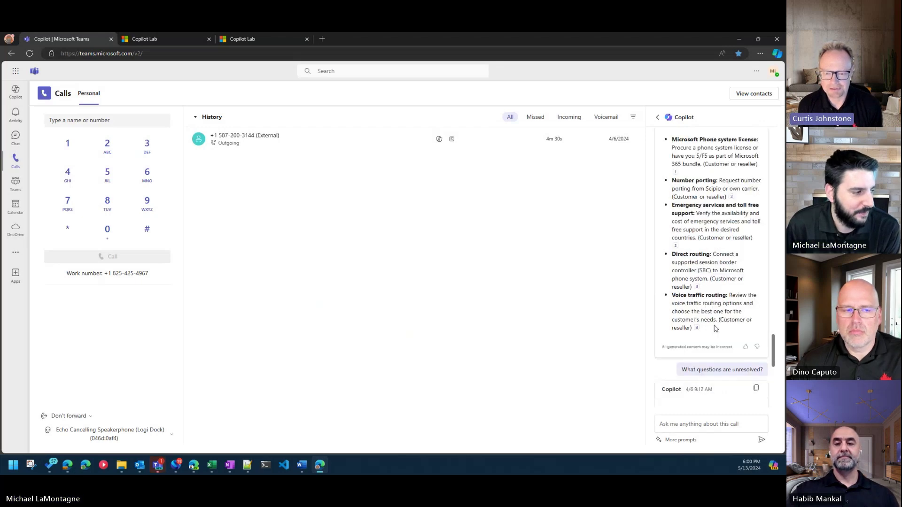
pyautogui.scroll(-5, 723, 329)
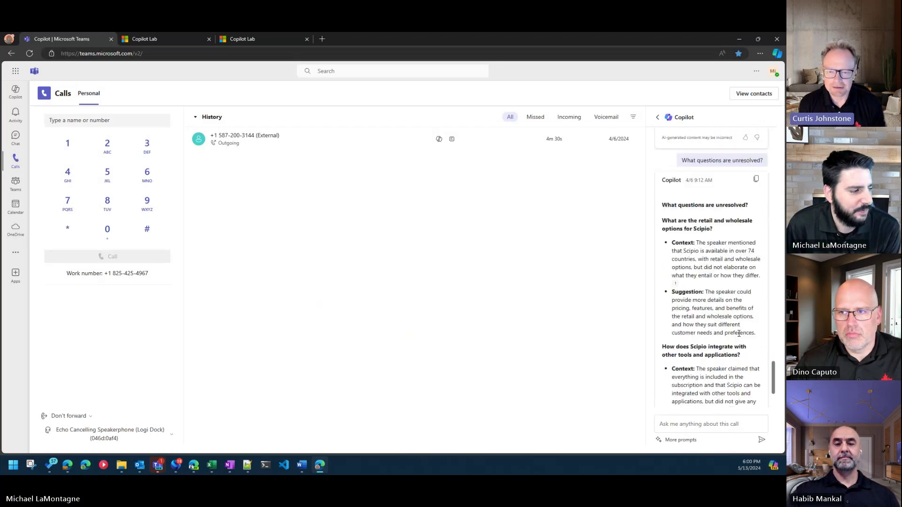